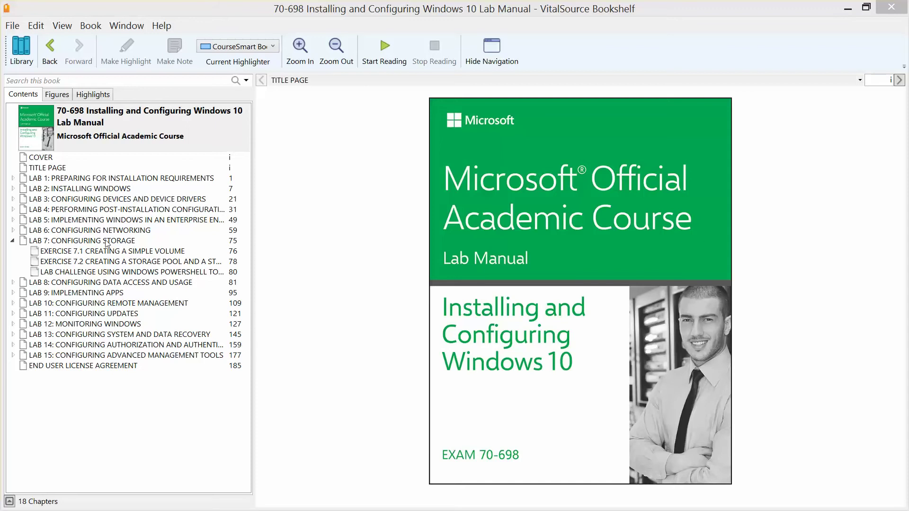
Open Lab 7's Exercise 7.1, Creating a Simple Volume, then minimize the lab manual
left_click(107, 241)
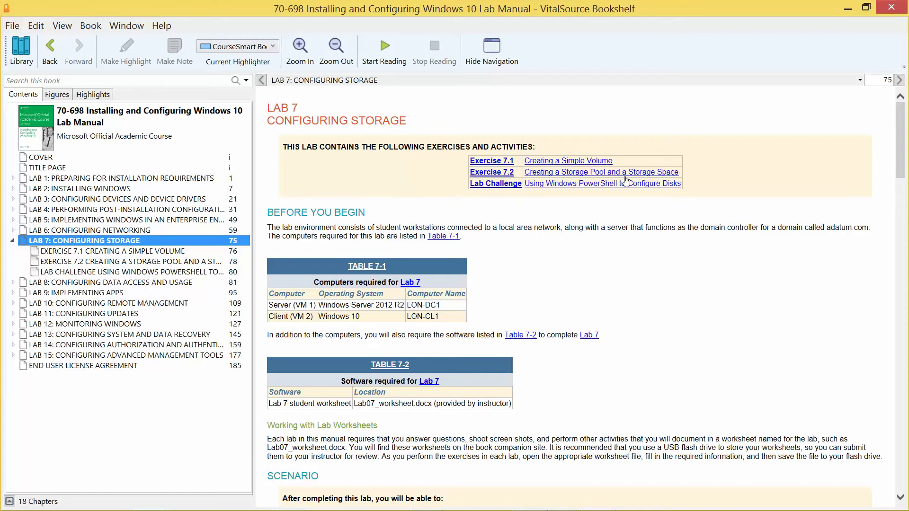
left_click(566, 162)
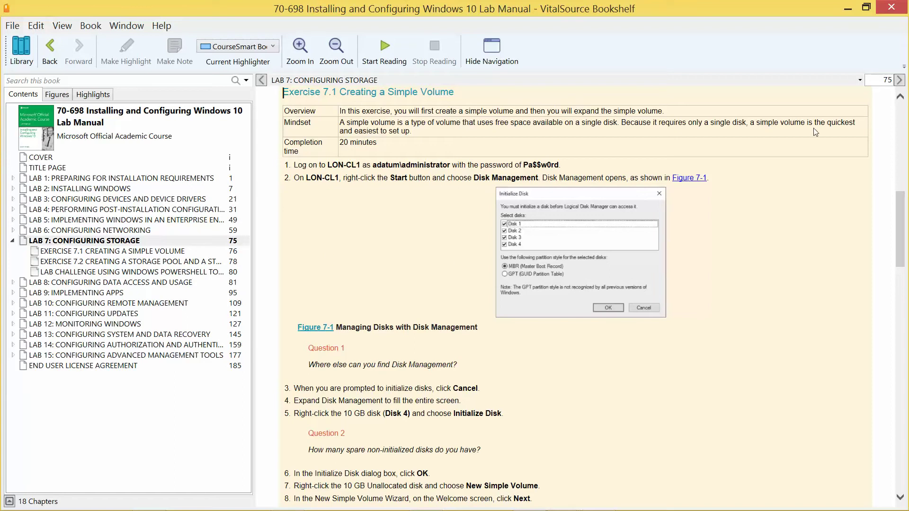
left_click(846, 11)
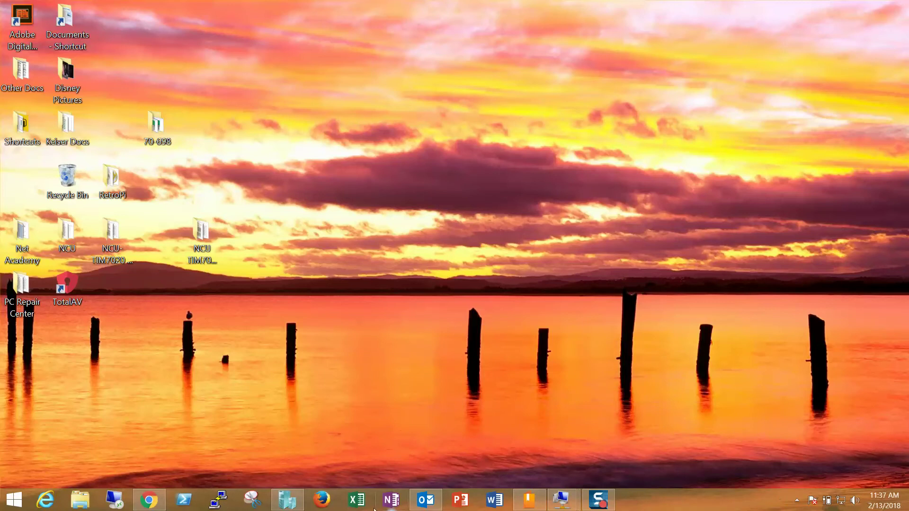
Turn off the LON-RTR virtual machine in Hyper-V Manager, confirming the shutdown
left_click(286, 499)
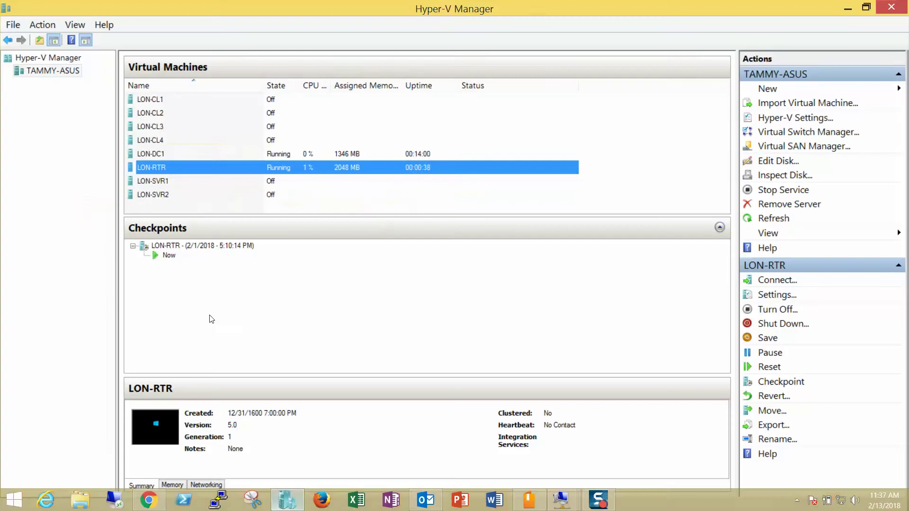
right_click(173, 167)
left_click(194, 210)
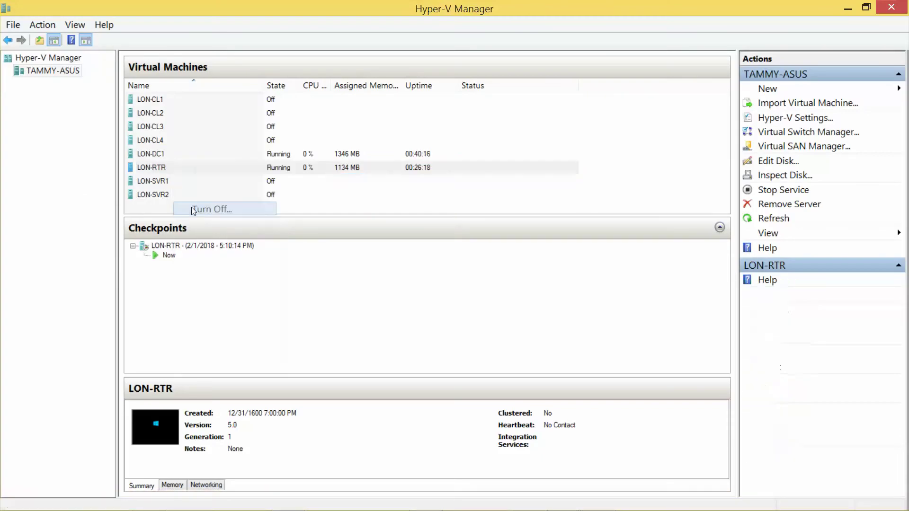
left_click(466, 280)
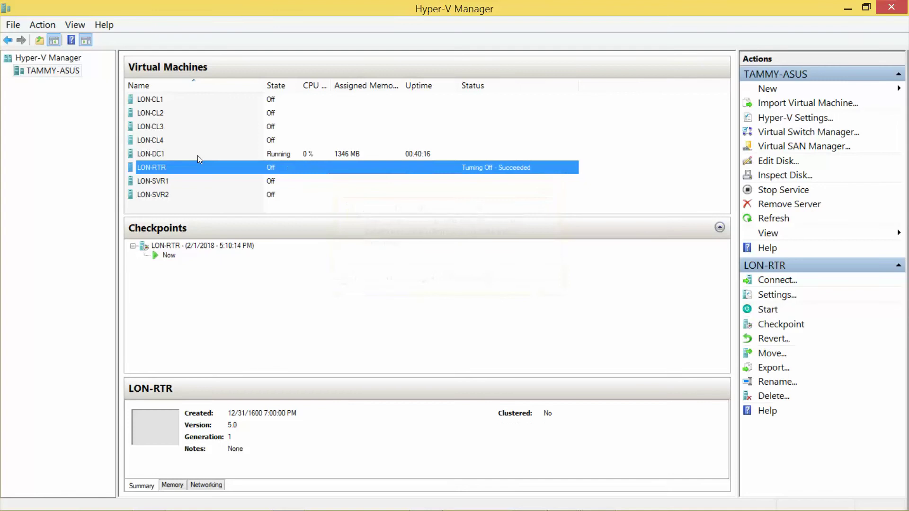
Start LON-CL1 from its connection window and close the LON-RTR connection window
double_click(147, 100)
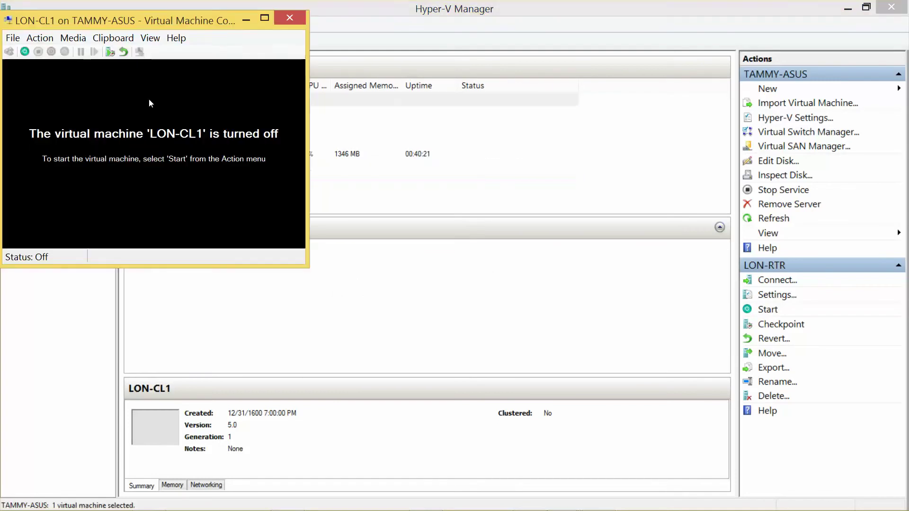
left_click(25, 51)
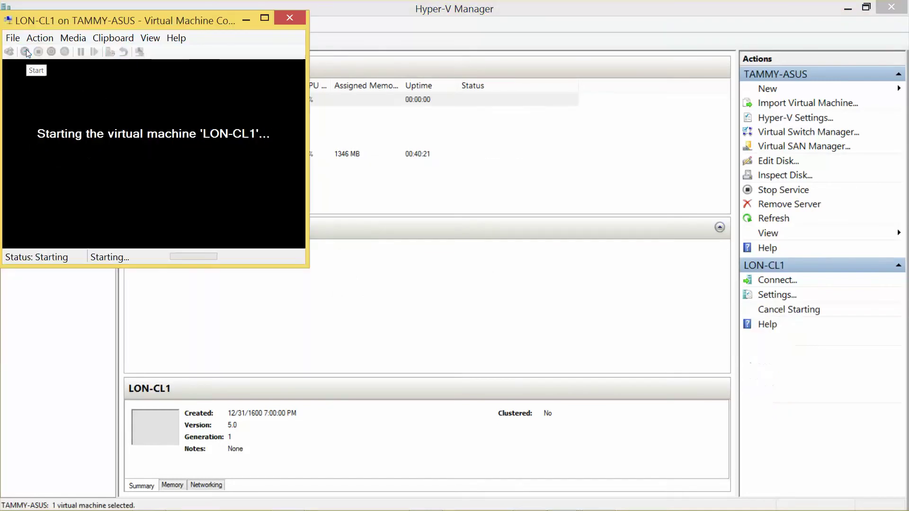
left_click(849, 10)
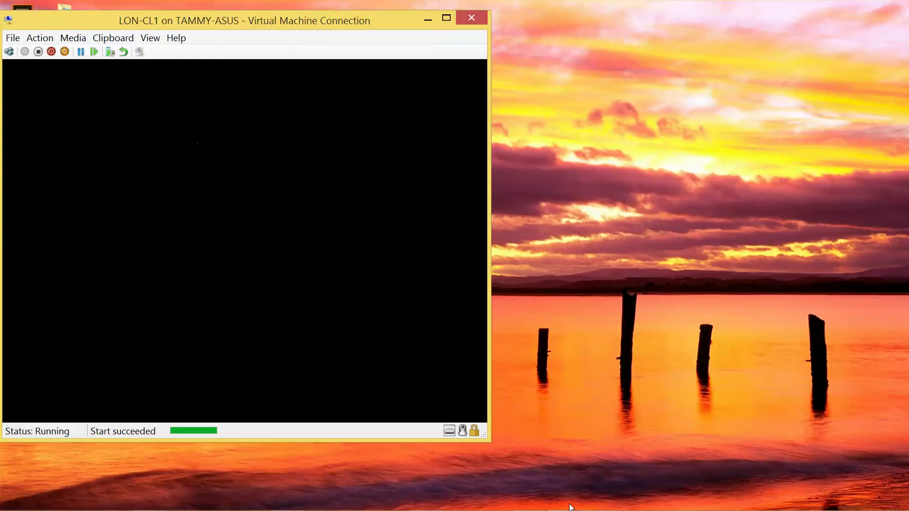
mouse_move(570, 505)
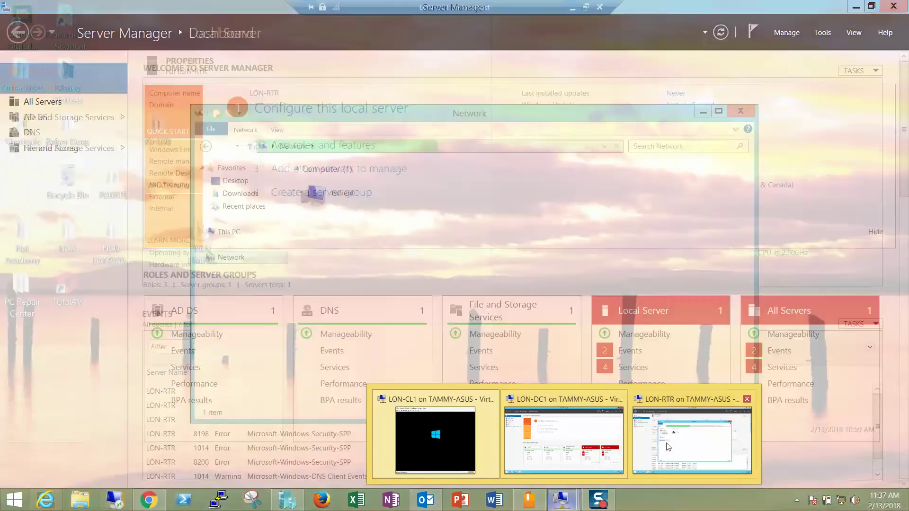
left_click(667, 446)
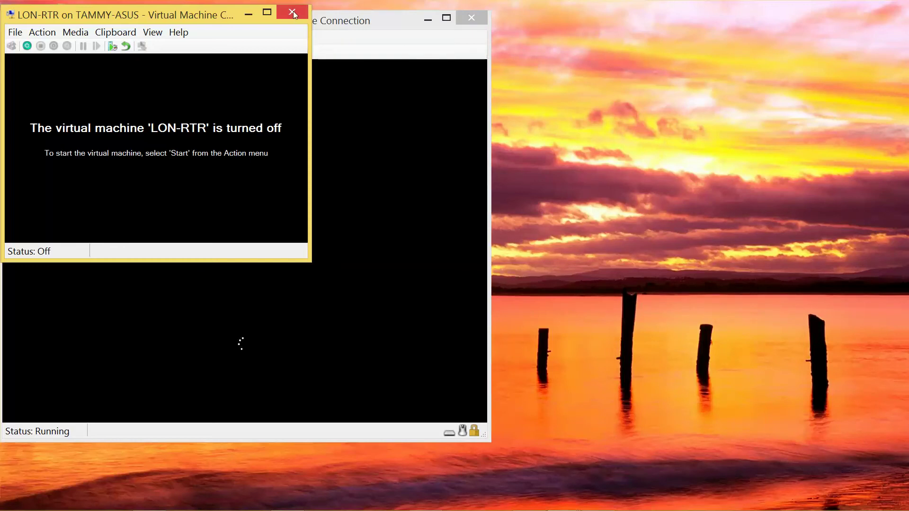
left_click(292, 11)
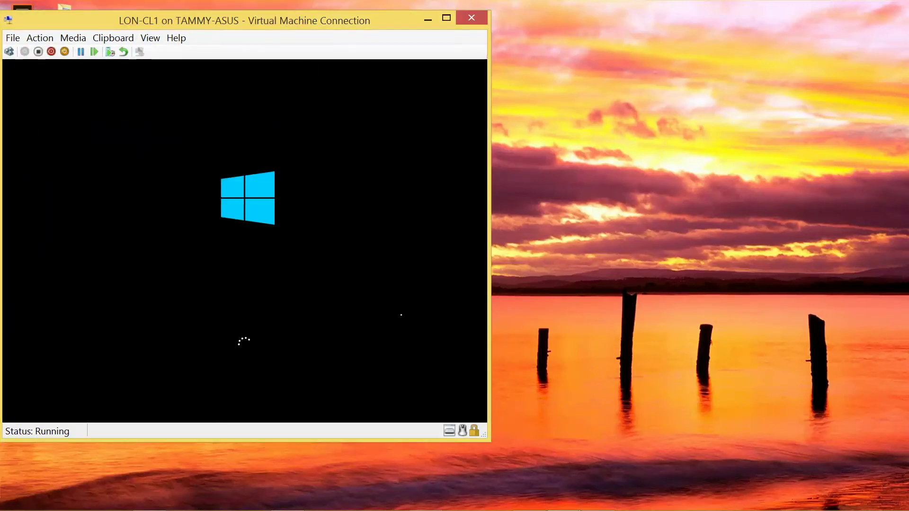
mouse_move(566, 502)
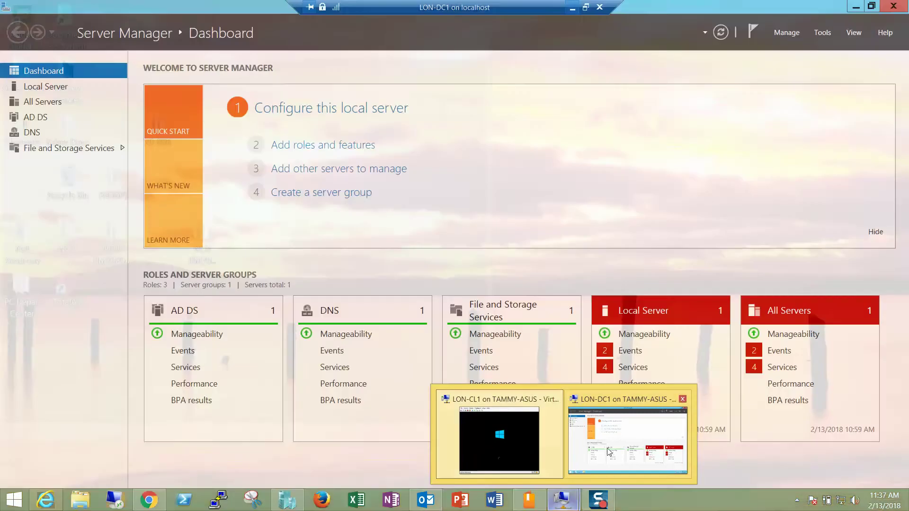
On LON-DC1, minimize Server Manager, drag the Software shortcut left, then minimize the session
left_click(609, 452)
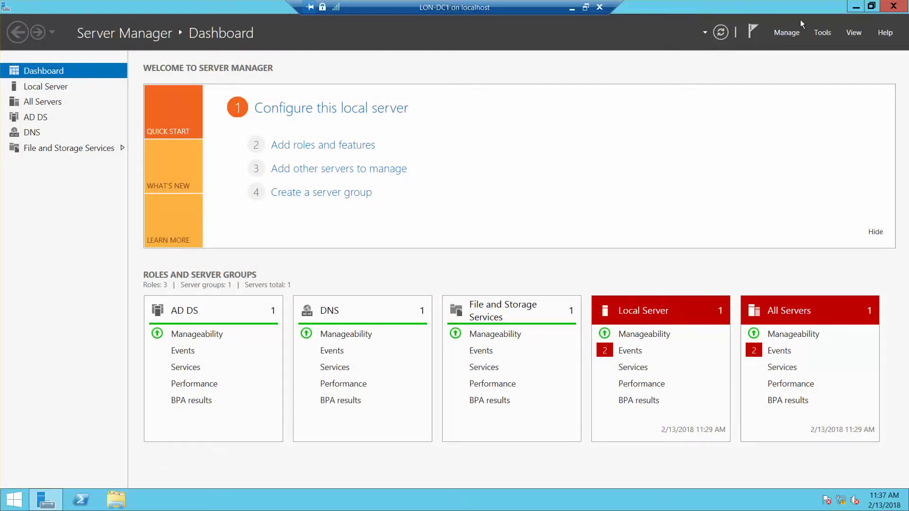
left_click(856, 7)
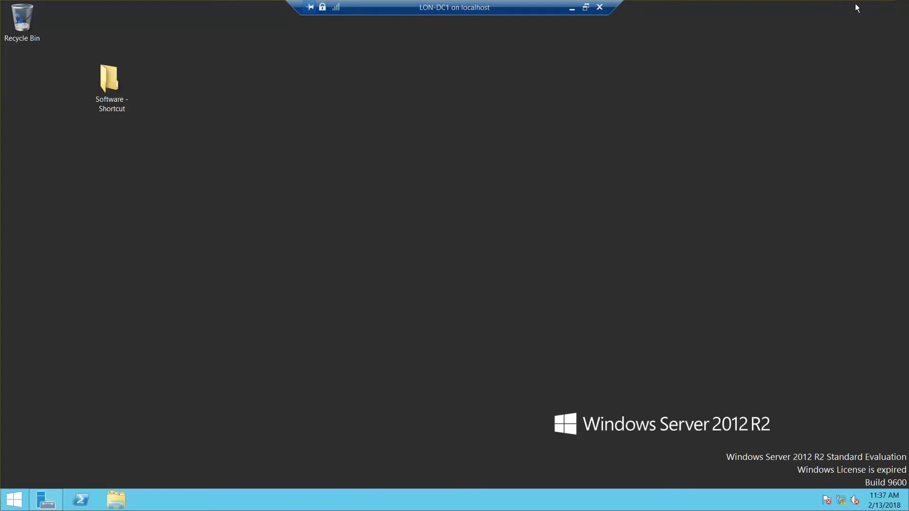
left_click_drag(113, 81, 41, 101)
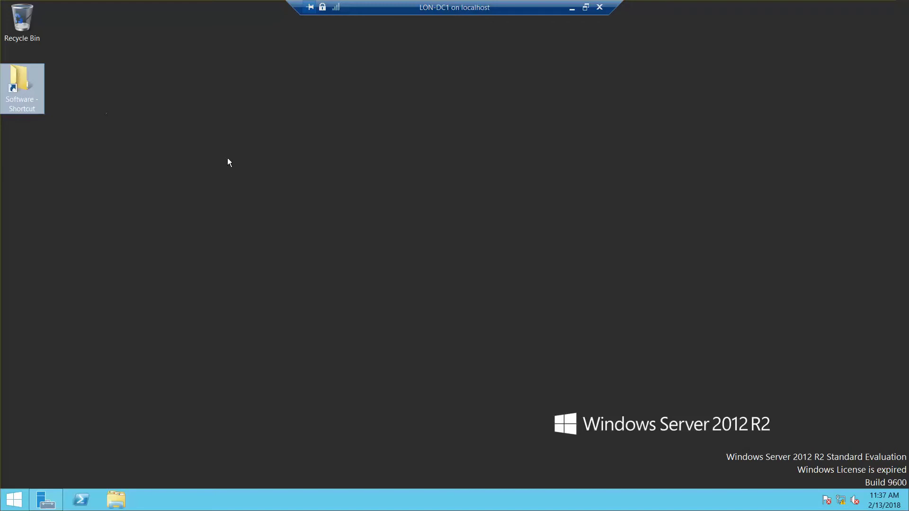
left_click(571, 8)
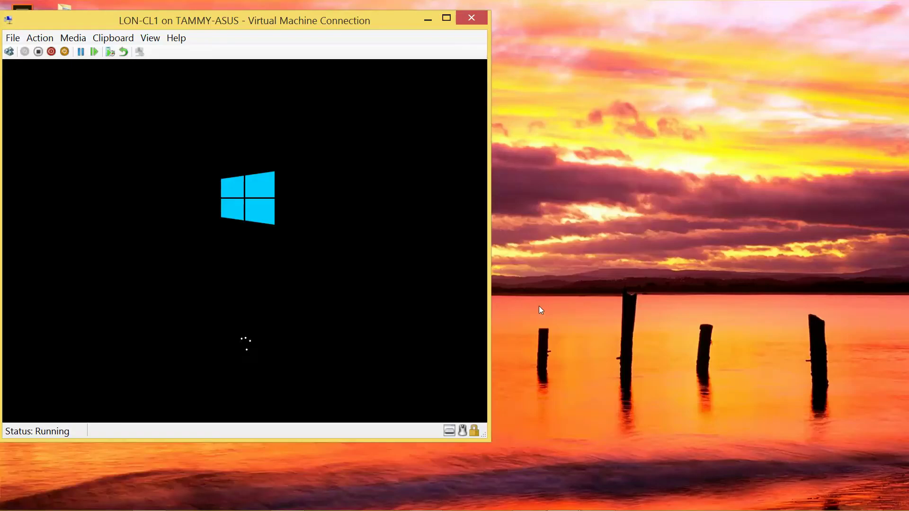
Wait until LON-CL1 shows the Windows sign-in screen for the Admin account
mouse_move(558, 508)
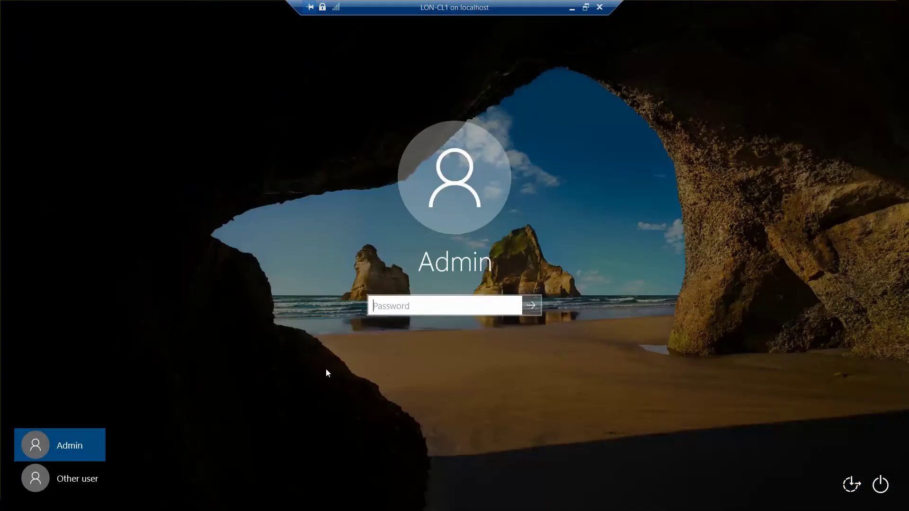
Sign in to LON-CL1 via Other user as adatum\administrator with the account password
left_click(77, 478)
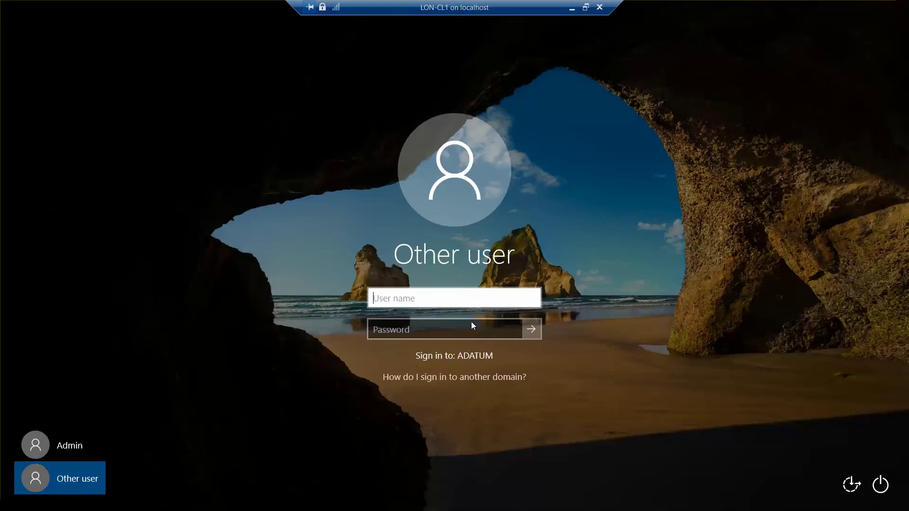
type("adatum\\admin")
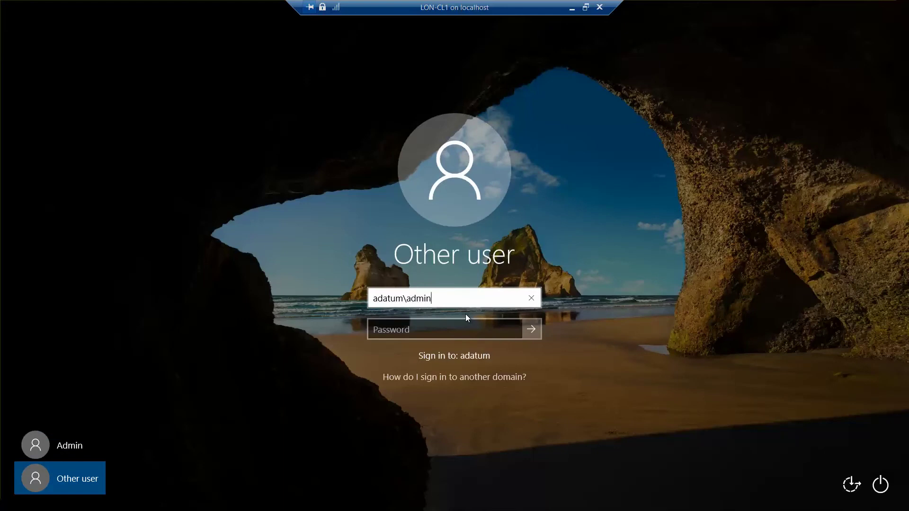
type("istrator")
key("Tab")
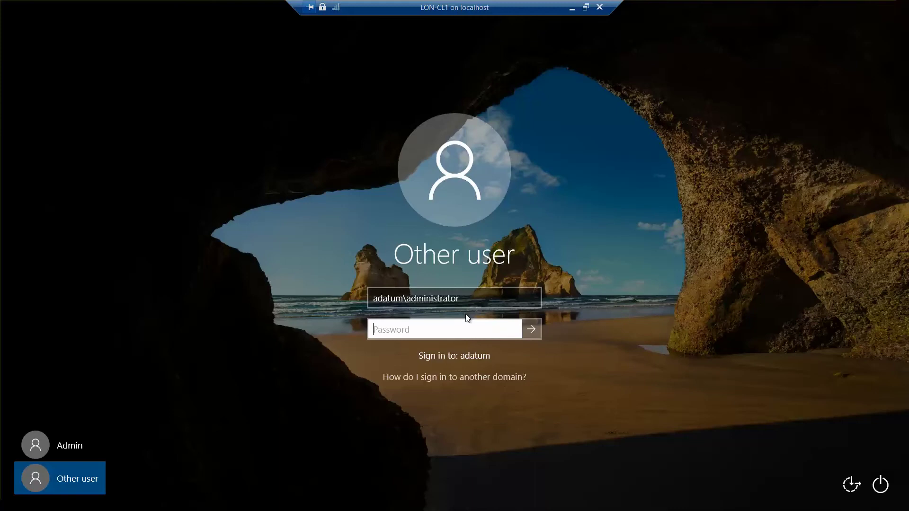
type("Pa$$w0rd")
key("Return")
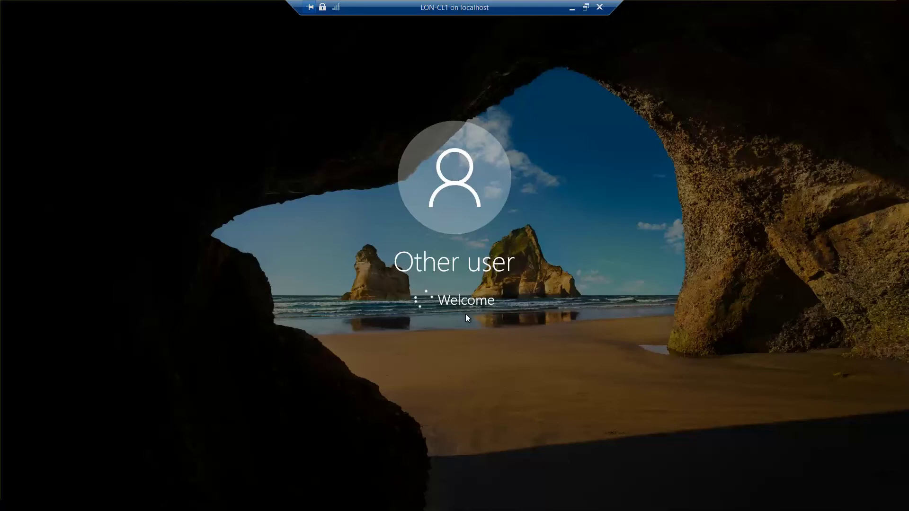
key("alt+Tab")
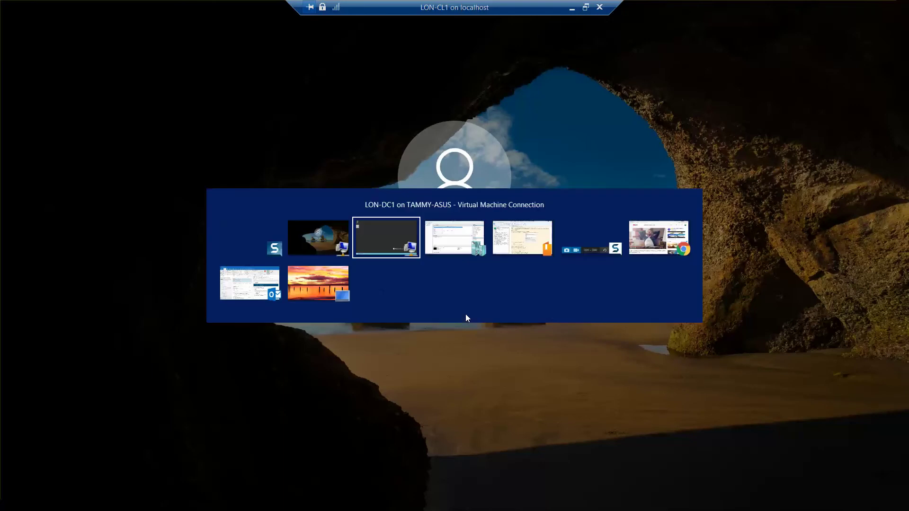
Switch back to the host desktop and bring Hyper-V Manager to the front
key("Tab")
key("Tab")
key("Tab")
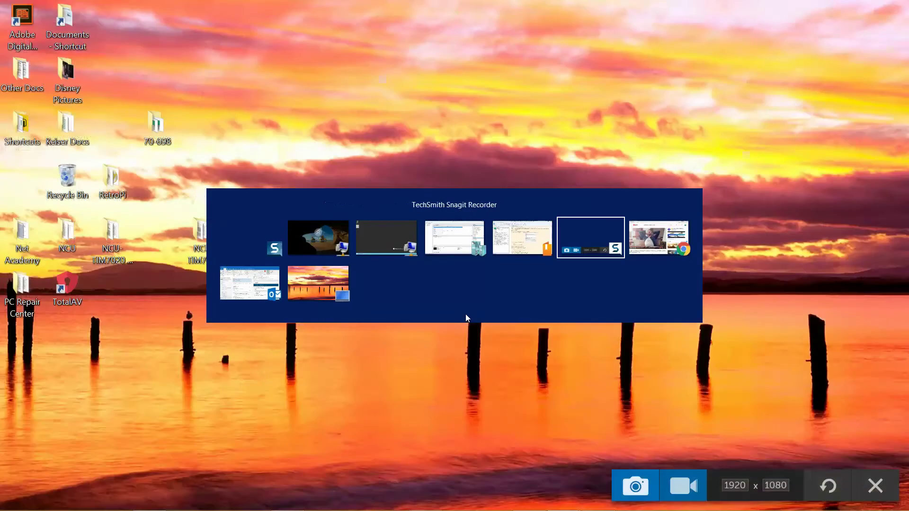
key("Tab")
key("Tab")
key("Tab")
key("Escape")
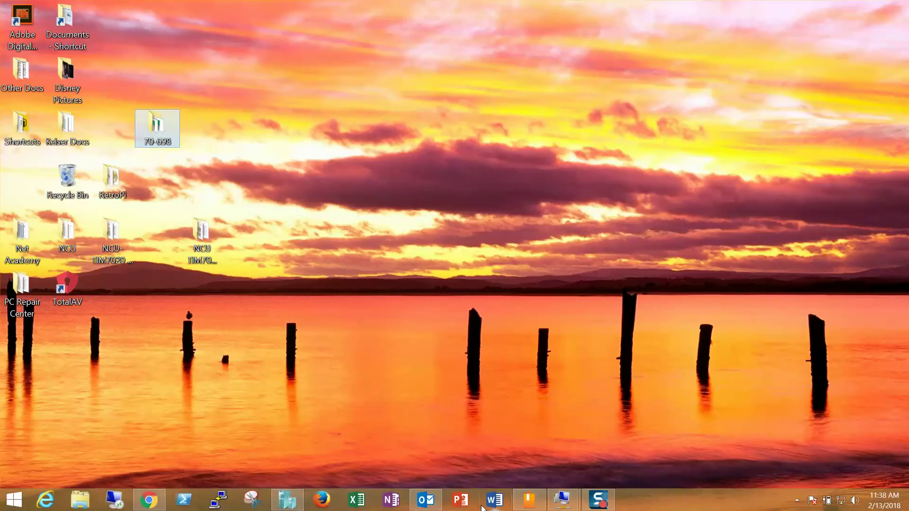
mouse_move(553, 509)
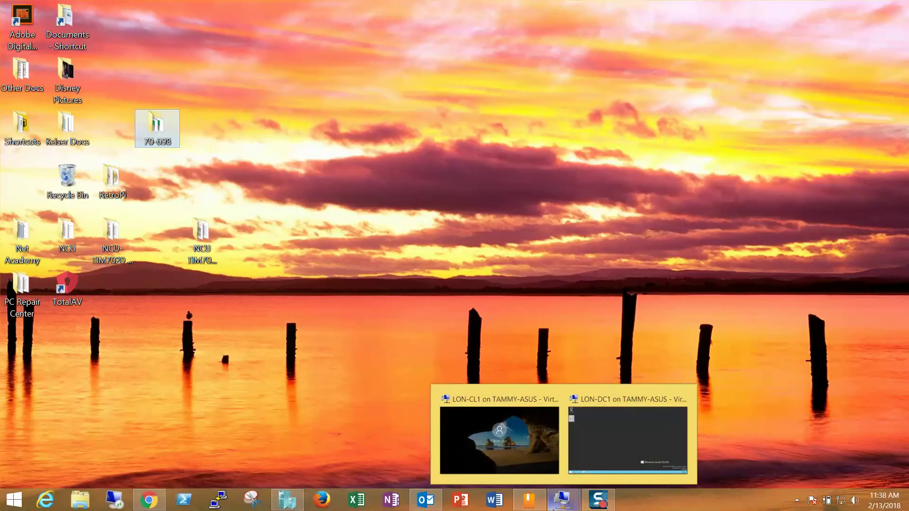
mouse_move(287, 500)
left_click(346, 415)
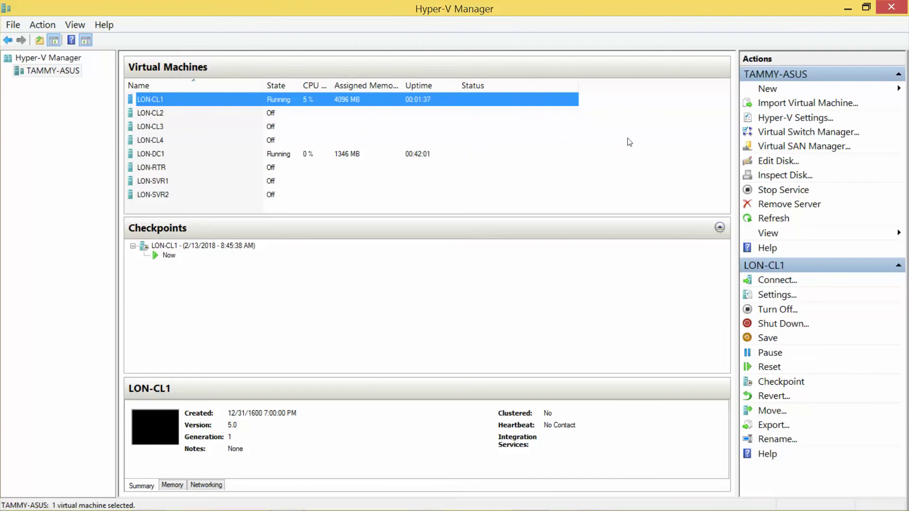
Inspect SCSI drives Disk4 through Disk1 in LON-CL1's Settings, then close it and minimize Hyper-V Manager
left_click(771, 295)
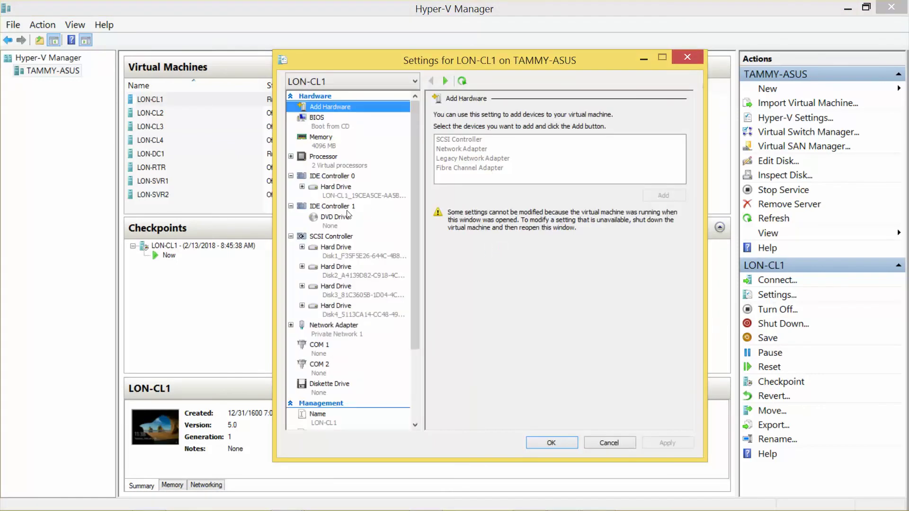
left_click(374, 315)
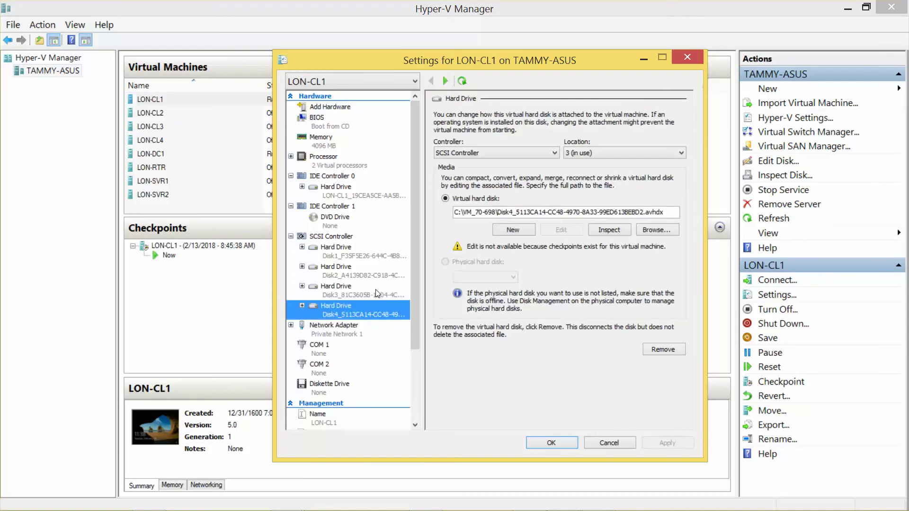
left_click(377, 293)
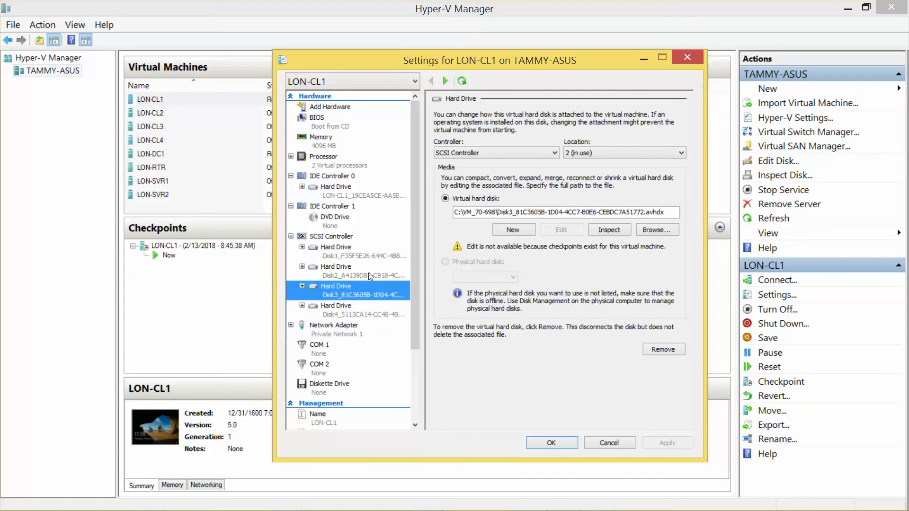
left_click(368, 272)
left_click(368, 256)
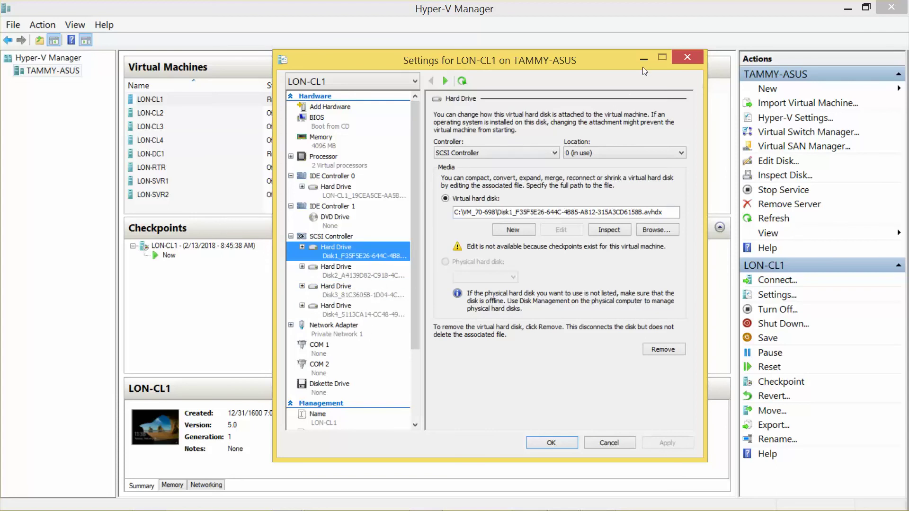
left_click(690, 58)
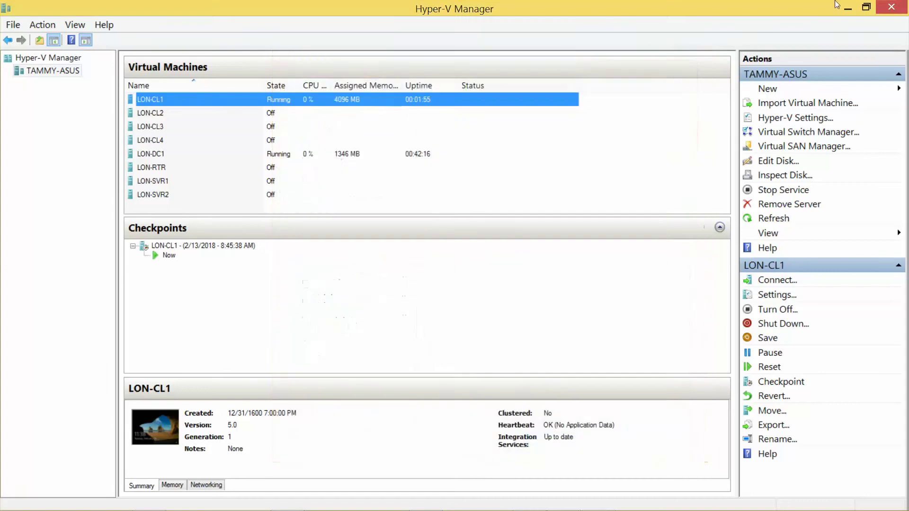
left_click(848, 7)
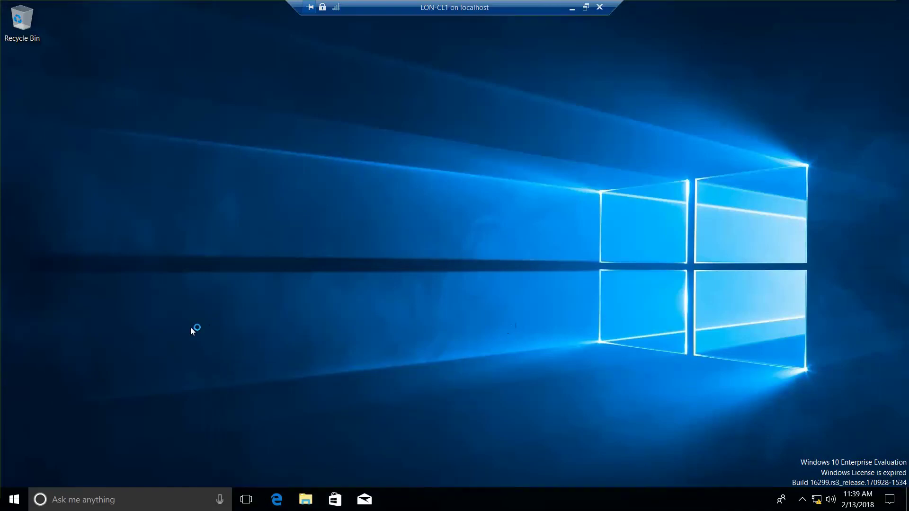
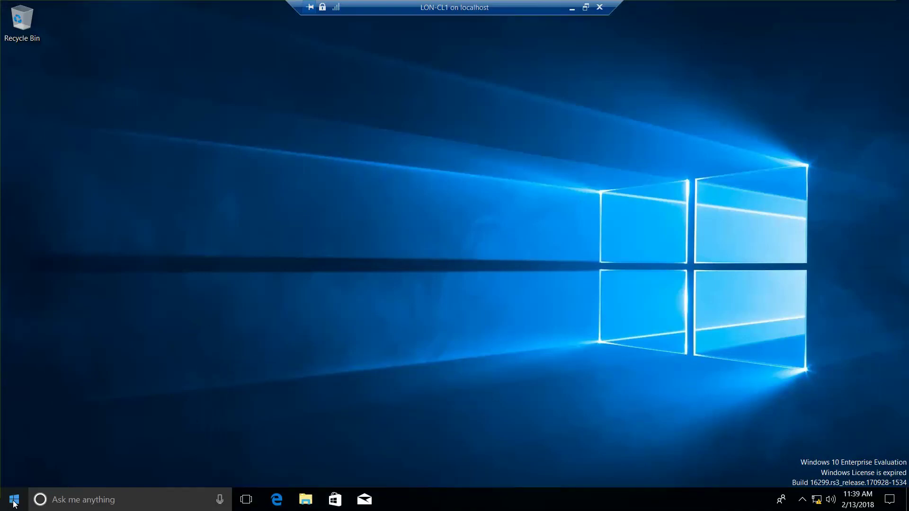
Launch Disk Management, cancel the Initialize Disk prompt, and scroll down to the 20.00 GB Disk 4
right_click(14, 504)
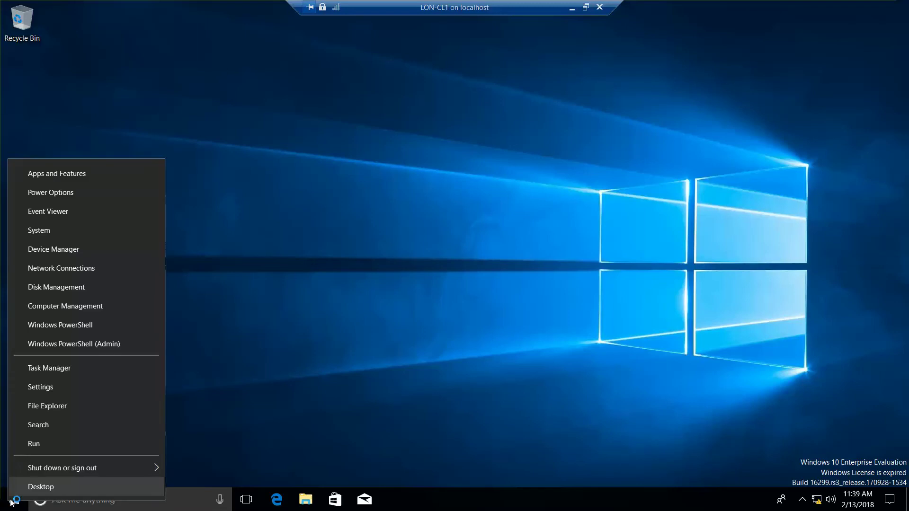
left_click(76, 288)
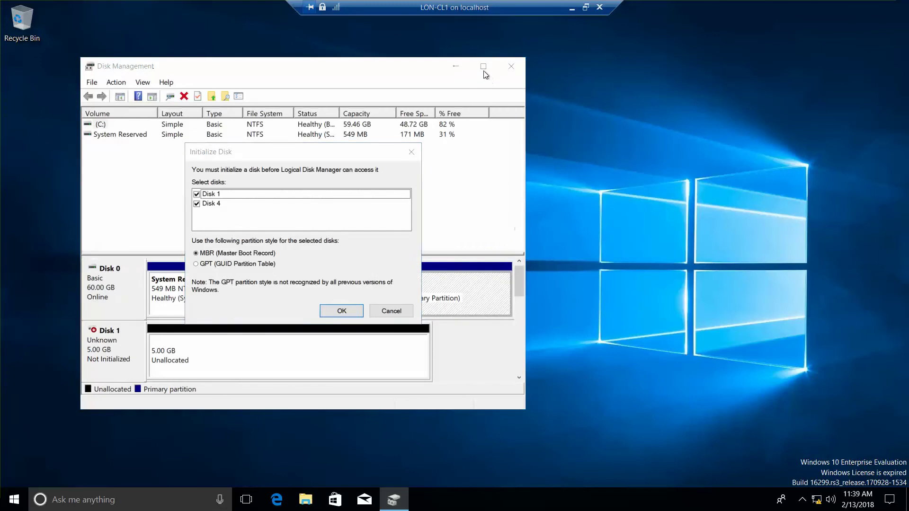
left_click(484, 72)
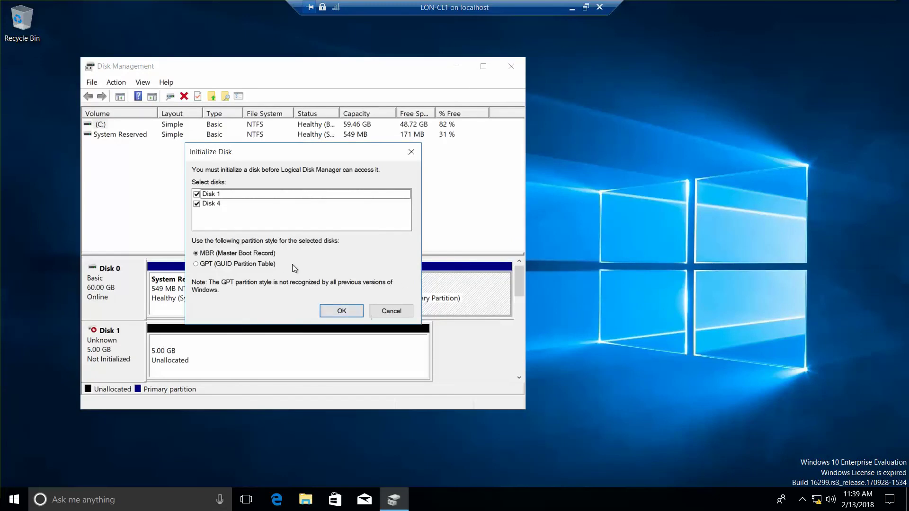
left_click(396, 313)
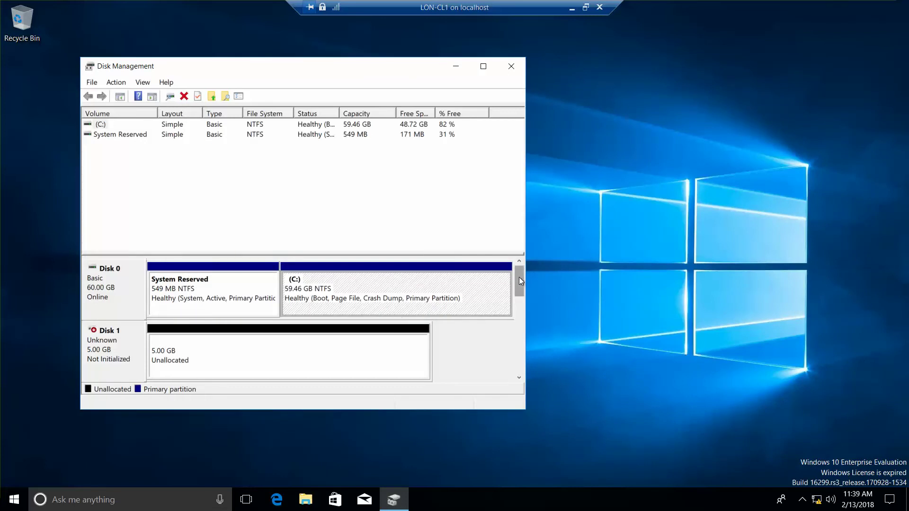
left_click_drag(518, 279, 528, 328)
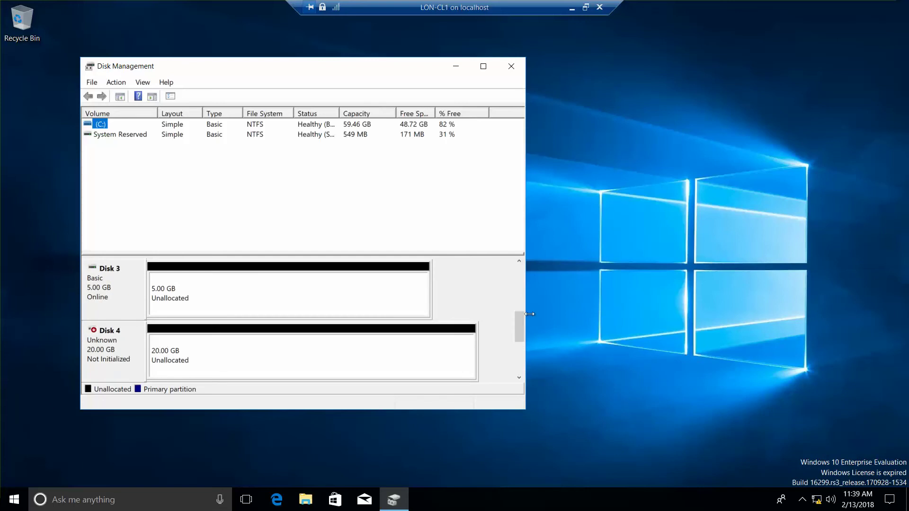
Maximize Disk Management and scroll the graphical pane down to uninitialized Disk 4
left_click(483, 66)
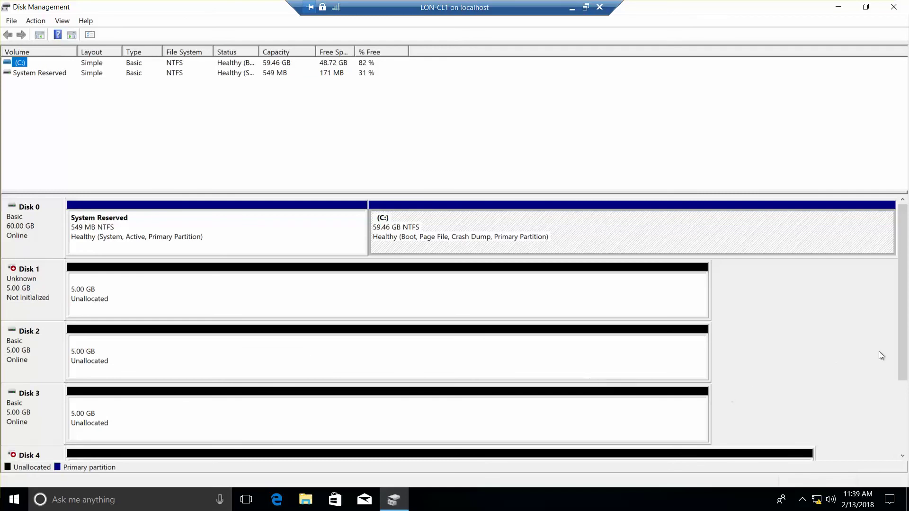
left_click_drag(902, 348, 907, 393)
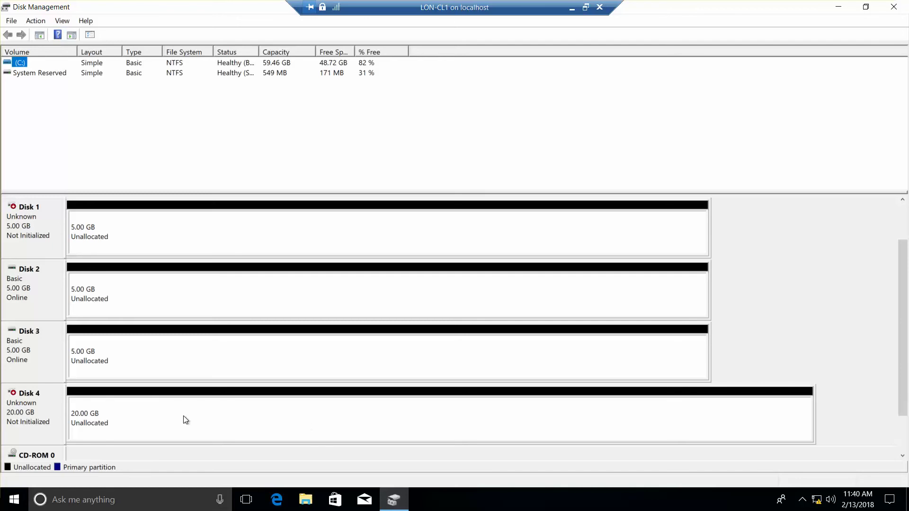
Initialize only Disk 4 with the MBR partition style, leaving Disk 1 unselected
right_click(37, 417)
left_click(63, 423)
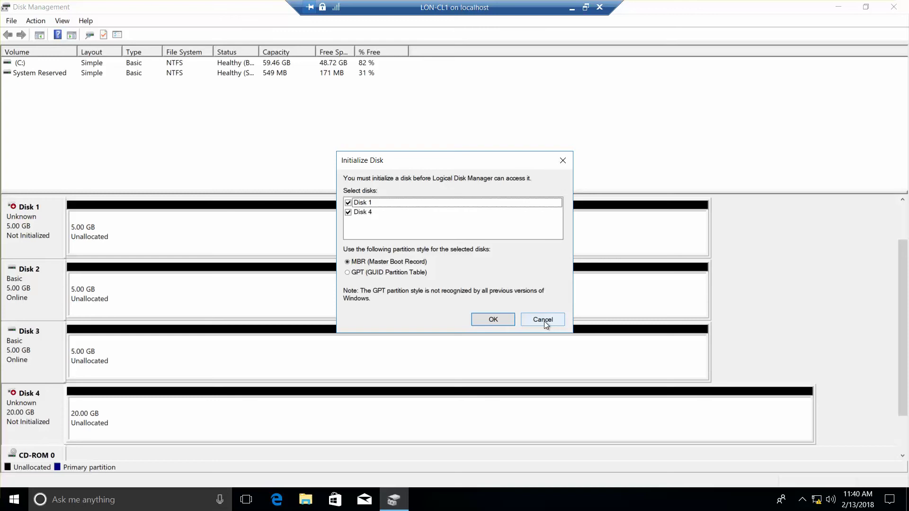
left_click(349, 203)
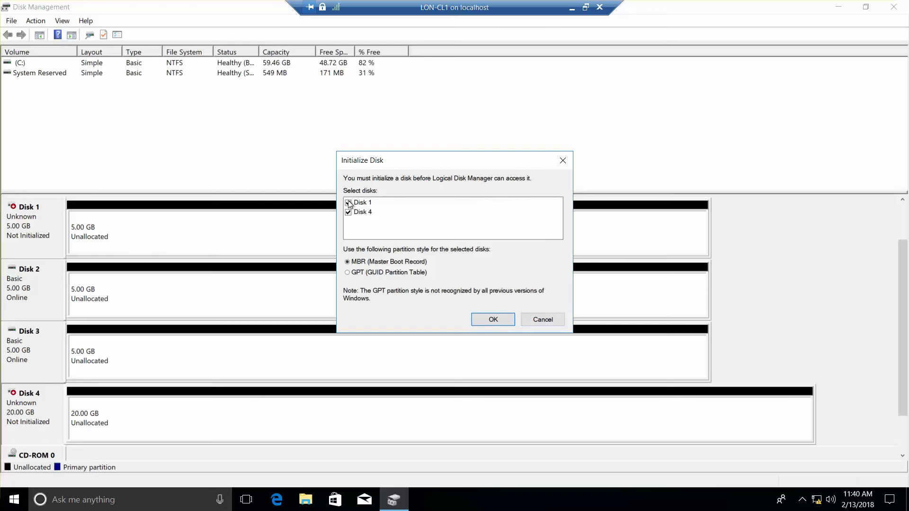
left_click(493, 319)
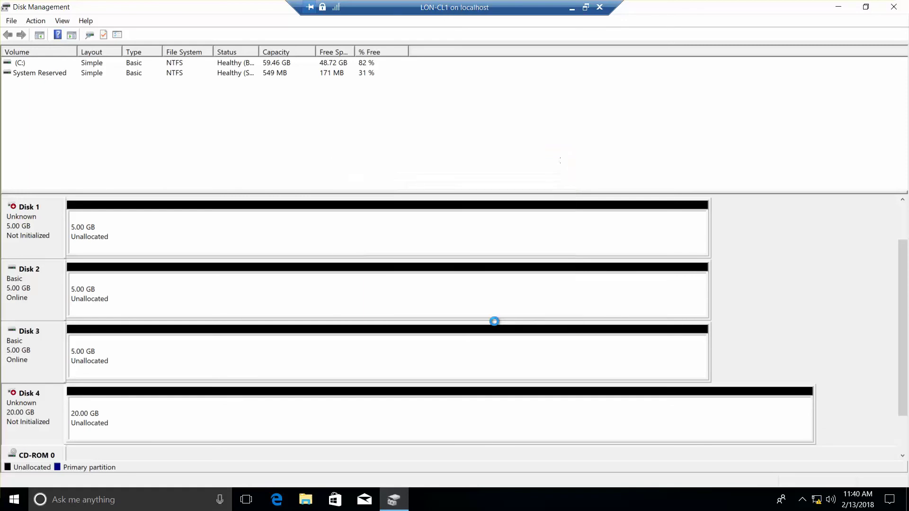
Start a new simple volume on Disk 4's unallocated space with a 5000 MB size
right_click(180, 423)
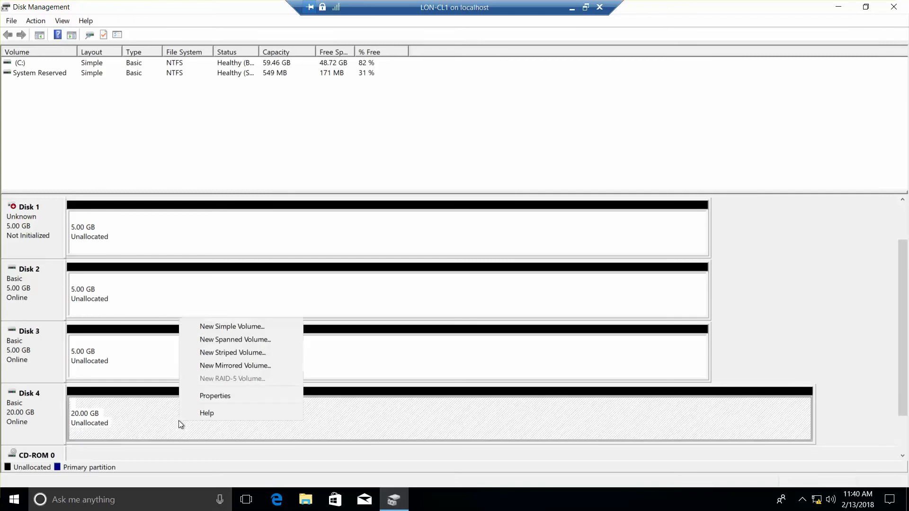
left_click(245, 328)
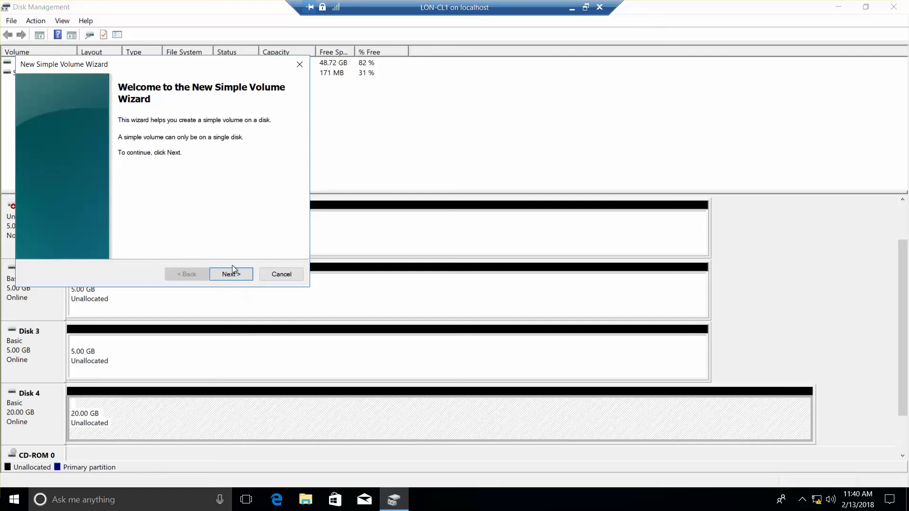
left_click(231, 274)
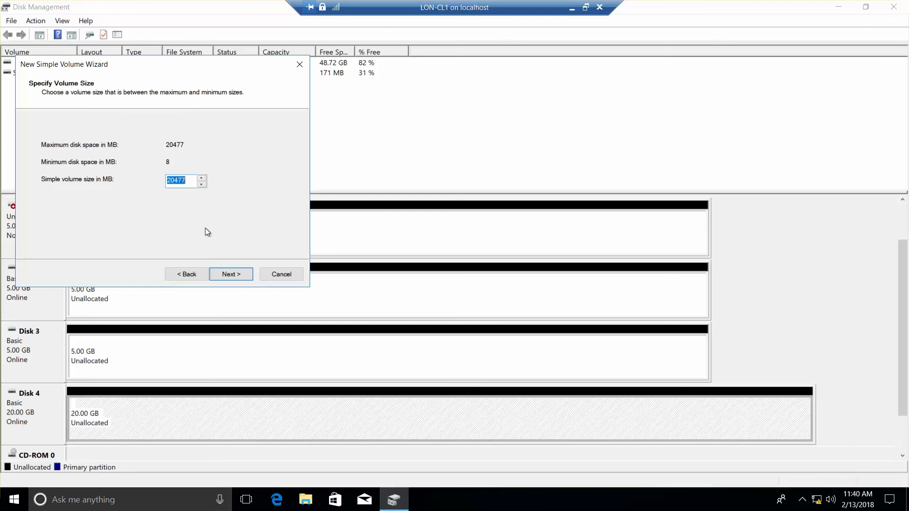
left_click(191, 180)
key("BackSpace")
key("BackSpace")
key("BackSpace")
key("BackSpace")
key("BackSpace")
type("5000")
left_click(237, 273)
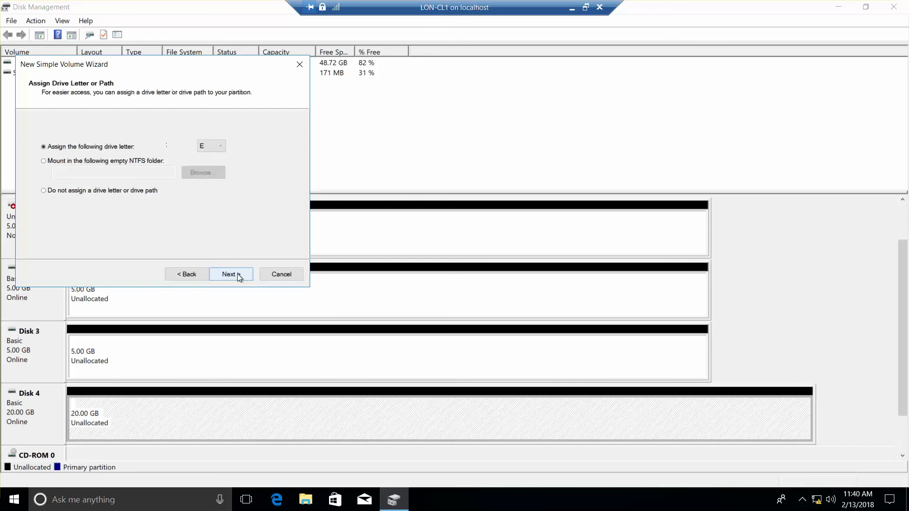
Assign drive letter F, format as NTFS labelled 'Data', and finish the wizard
left_click(224, 145)
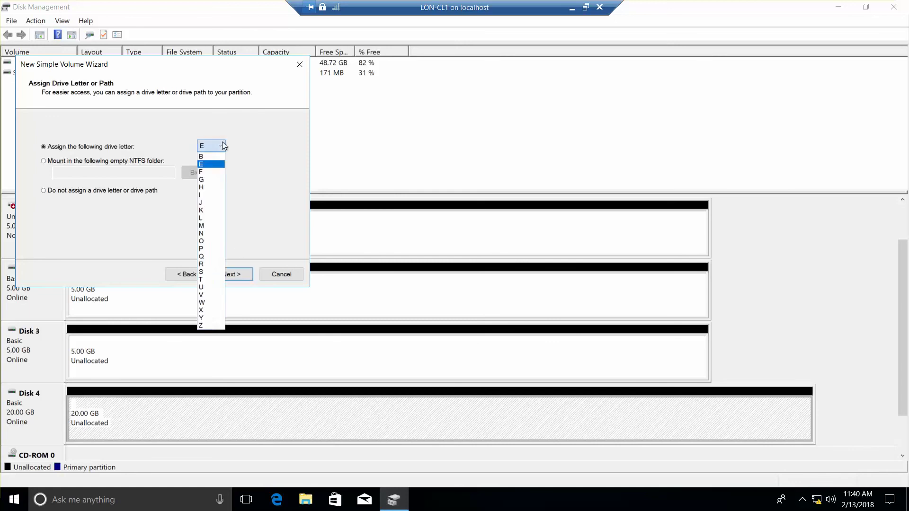
left_click(205, 174)
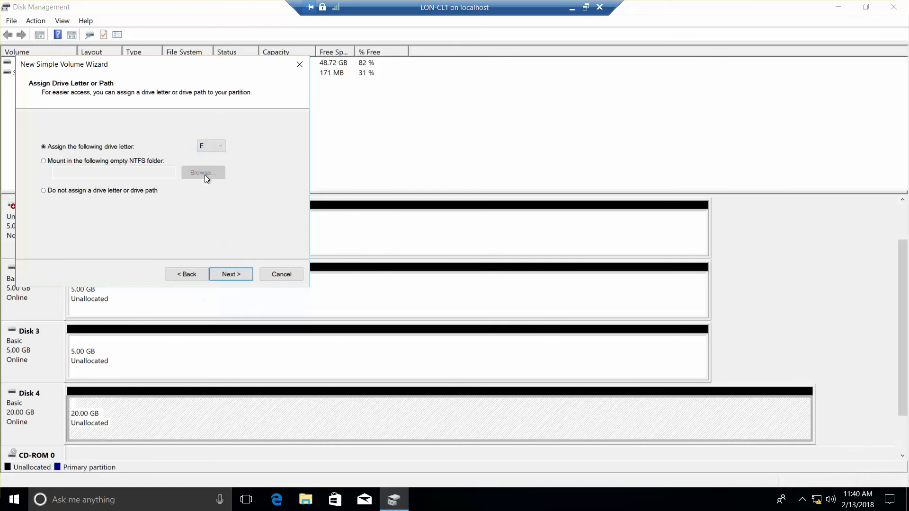
left_click(229, 274)
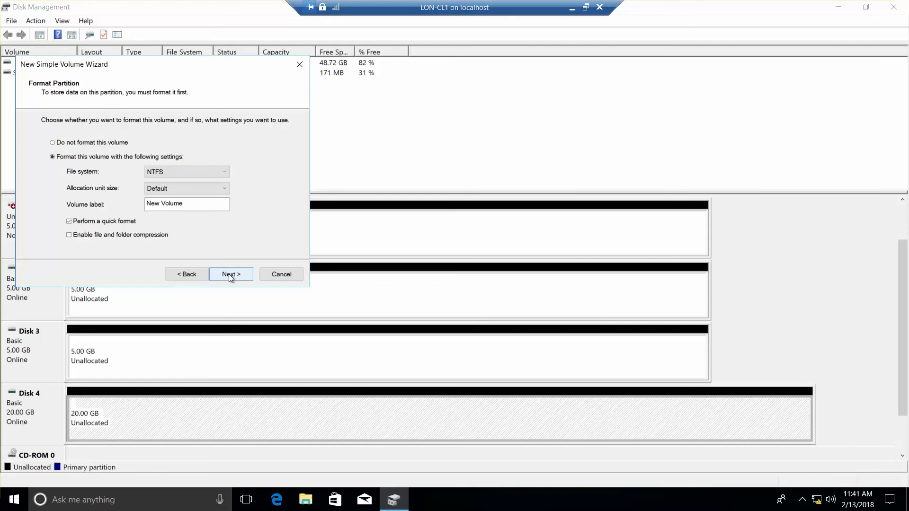
left_click_drag(203, 203, 54, 178)
type("Data")
left_click(228, 275)
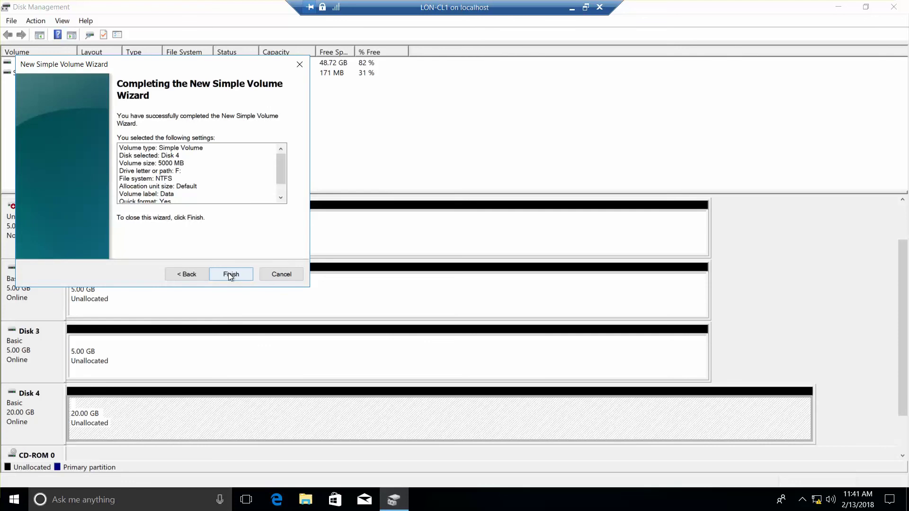
left_click(228, 274)
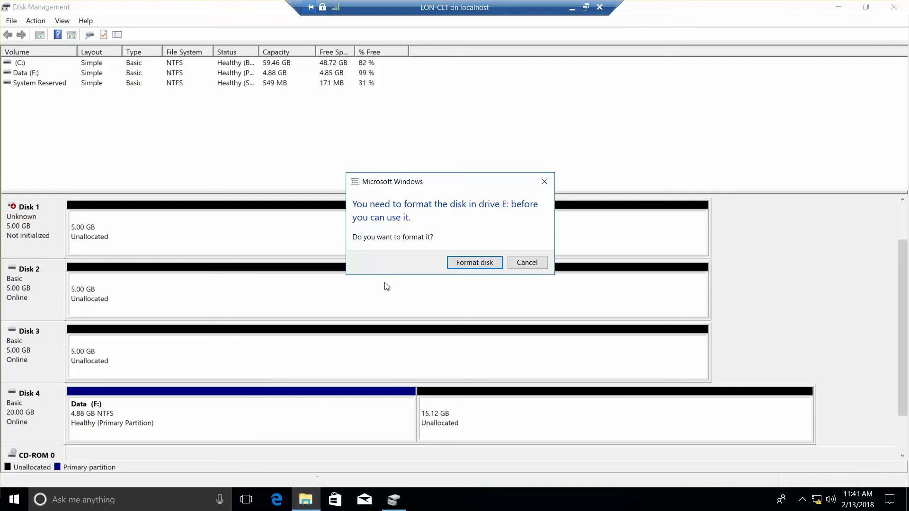
Cancel the prompt to format drive E: and return to Disk Management showing Data (F:)
left_click(529, 264)
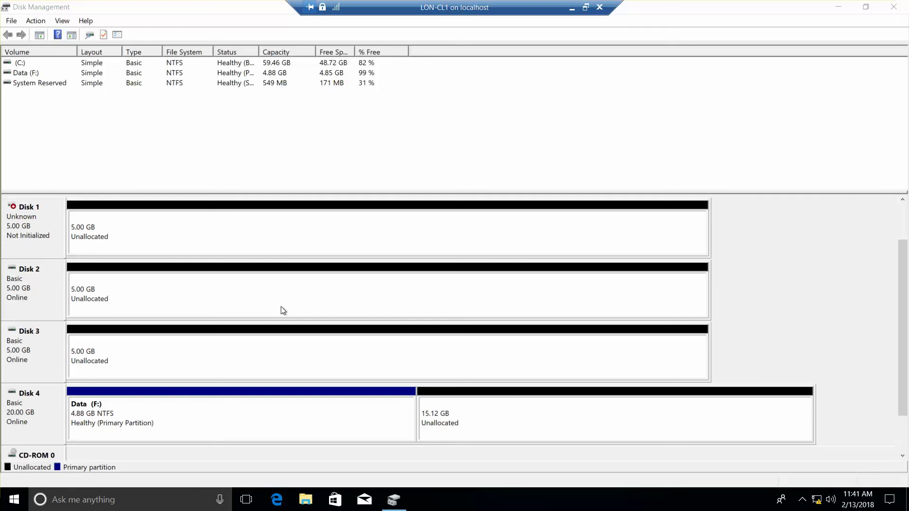
key("alt+Tab")
key("Tab")
key("Tab")
key("Escape")
Extend Data (F:) by all 15477 MB of Disk 4's free space to 20.00 GB
right_click(246, 417)
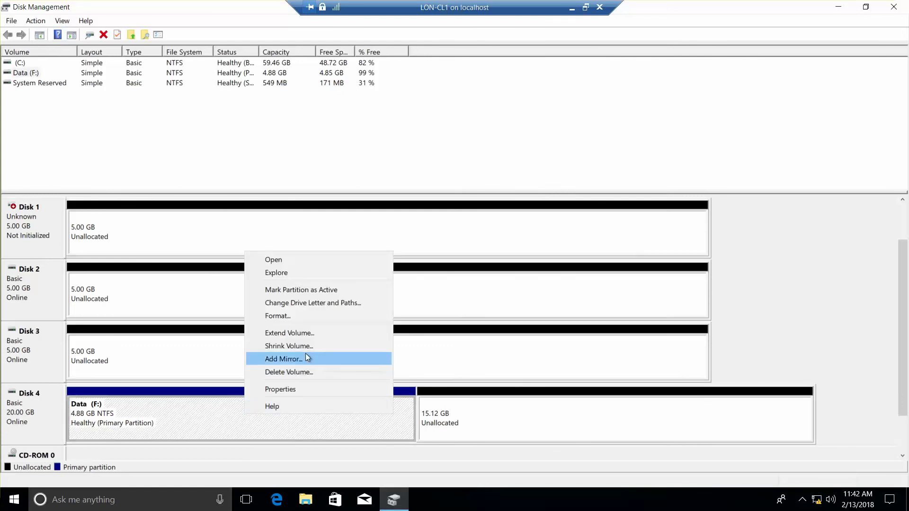
left_click(306, 337)
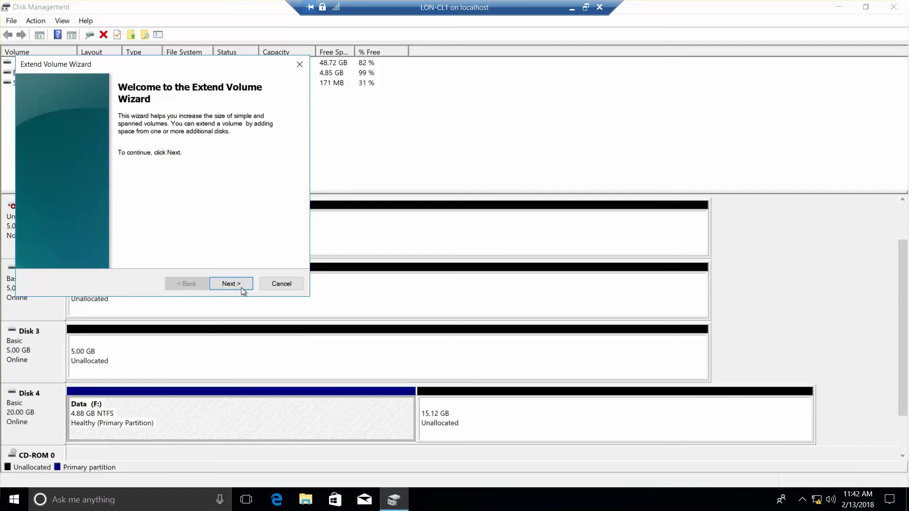
left_click(240, 286)
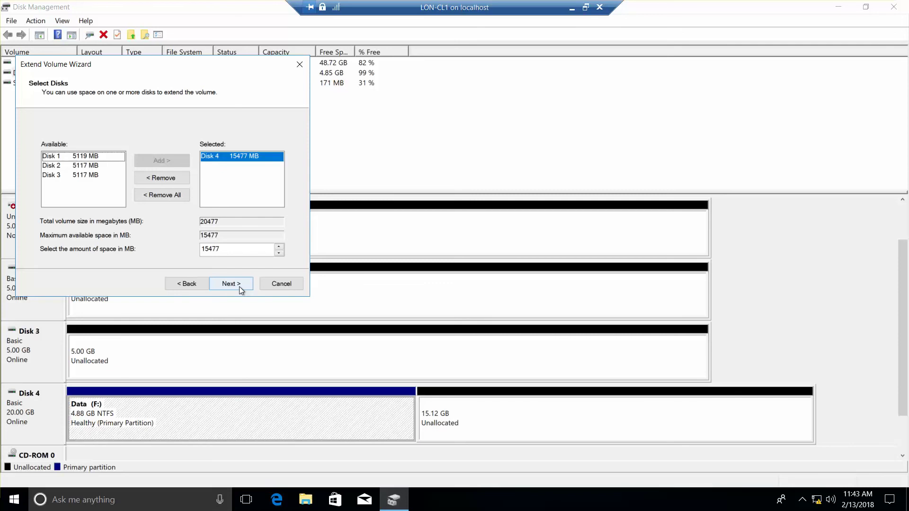
left_click(239, 286)
left_click(231, 283)
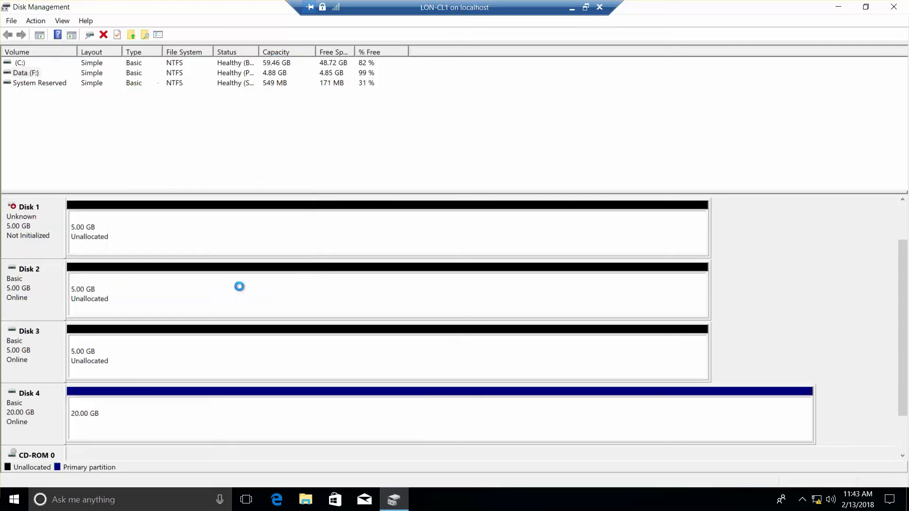